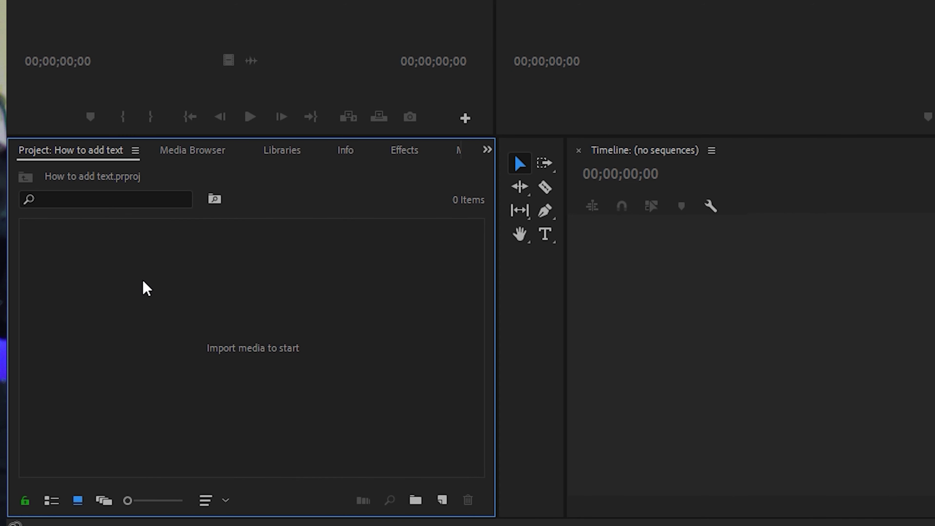
right_click(358, 331)
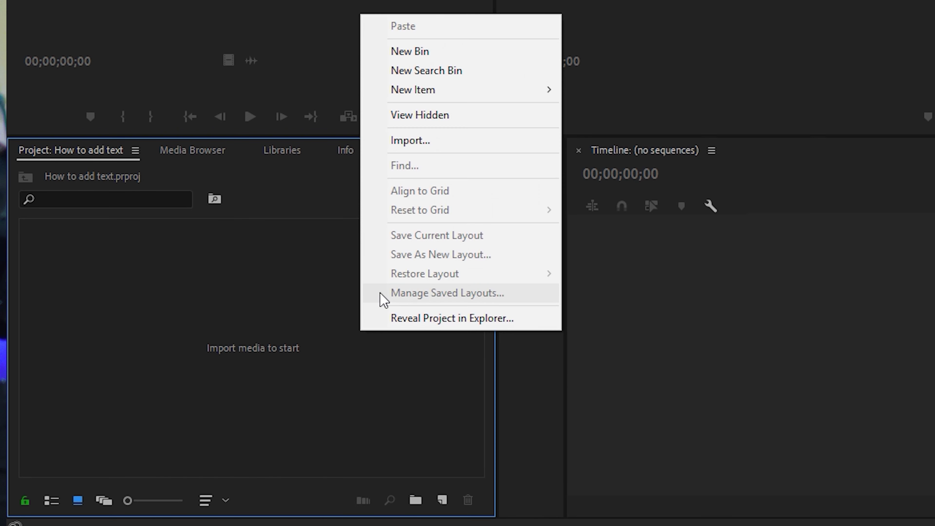
mouse_move(423, 97)
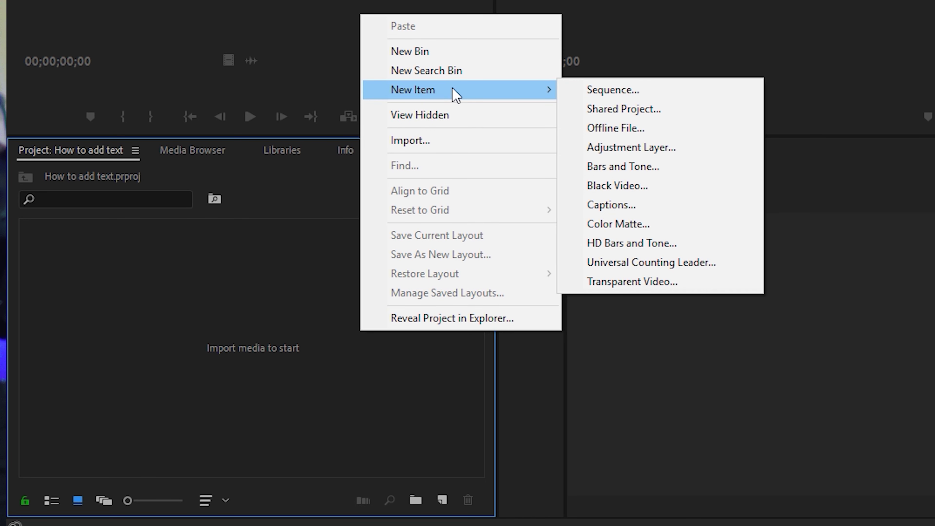
left_click(375, 414)
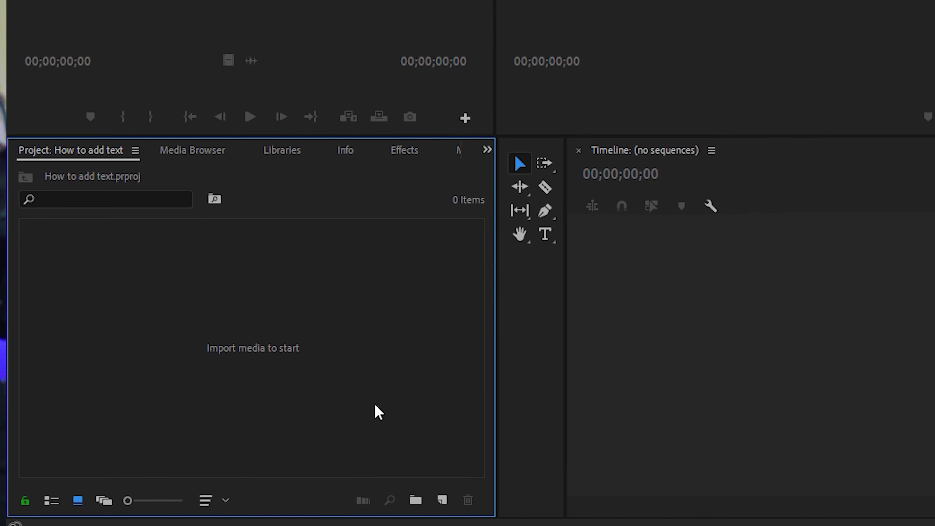
Create a 1920 × 1080 adjustment layer at 23.976 fps with square pixels and place it in a new sequence
left_click(443, 501)
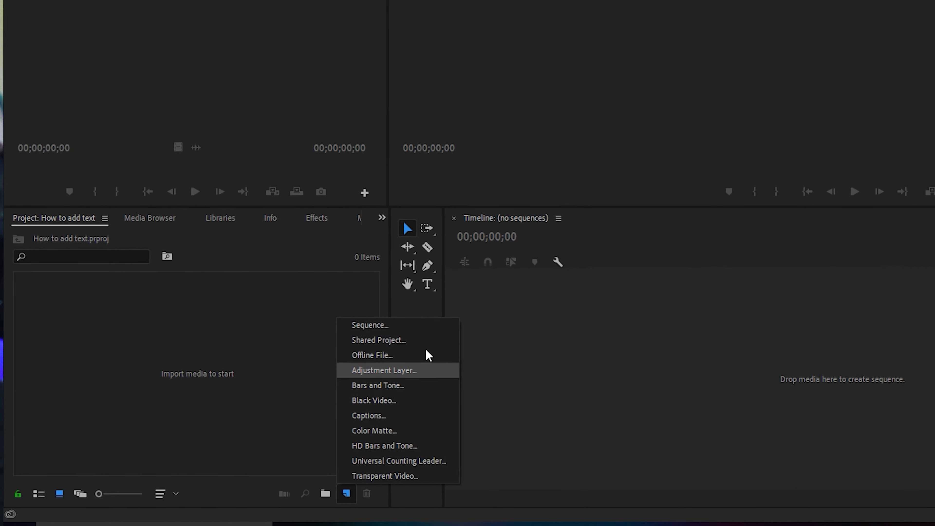
left_click(345, 384)
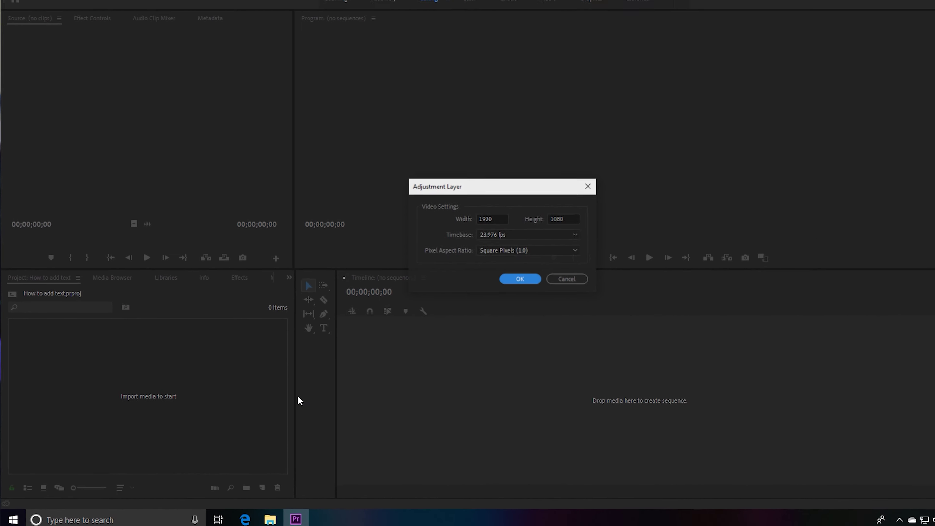
left_click(479, 292)
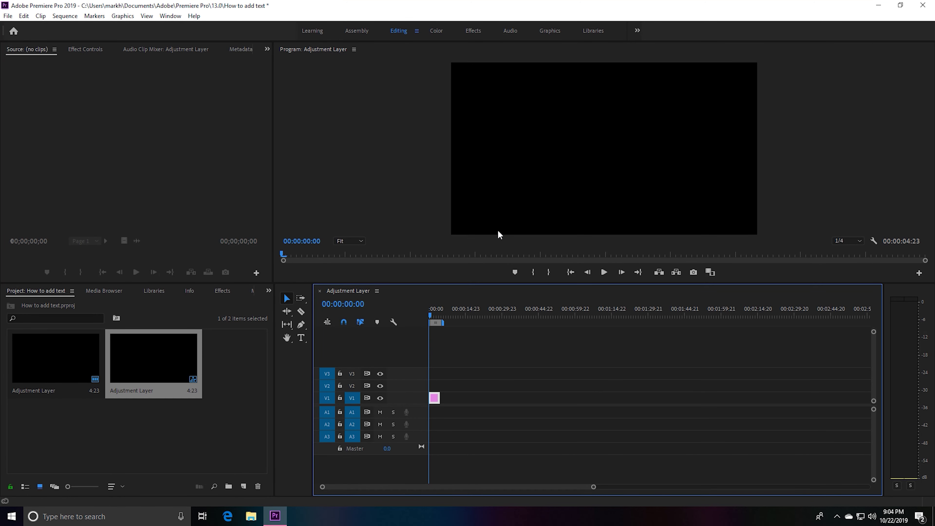
Add a text layer reading "BBQ OR MILDEW?" in the video frame with the Type tool
key("t")
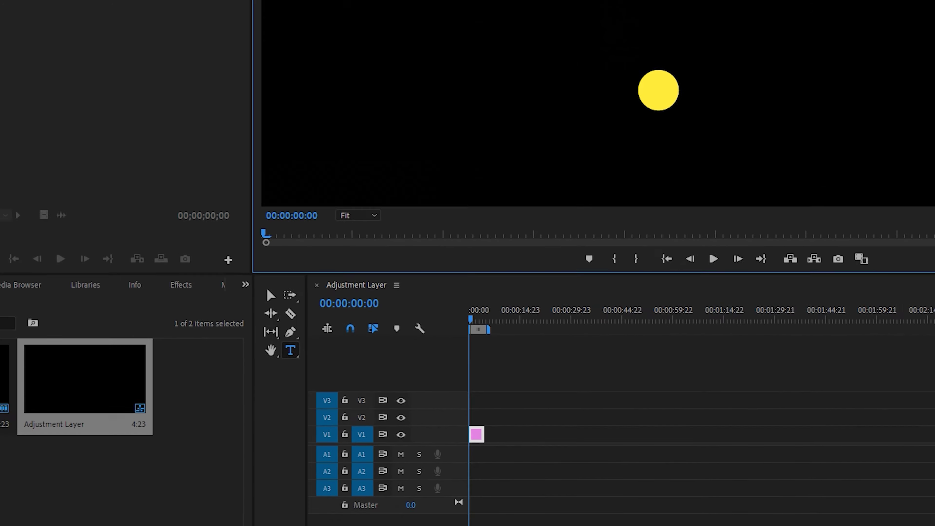
left_click(568, 154)
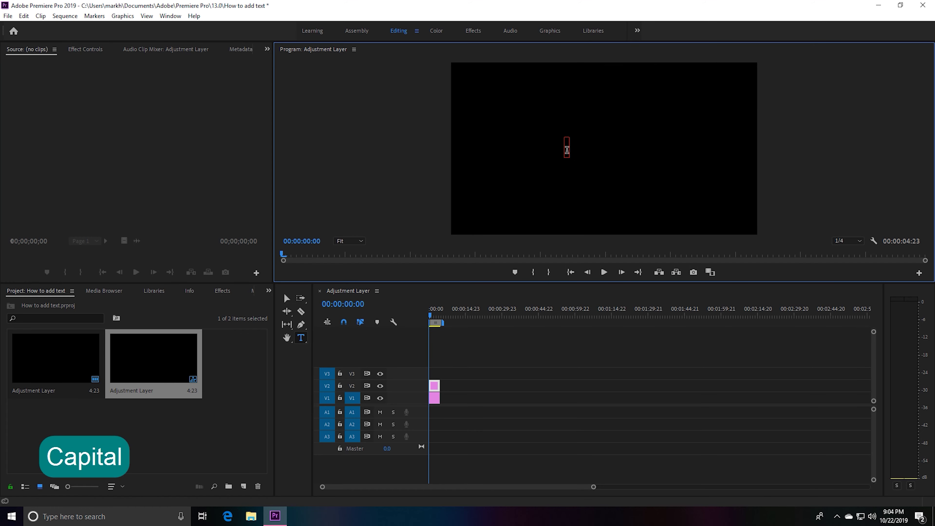
type("BBQ OR ")
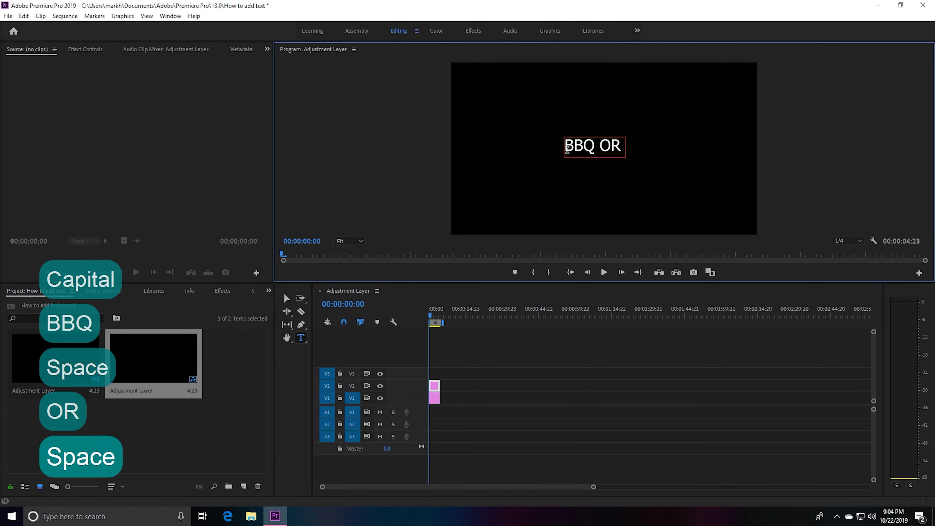
type("MILDEW?")
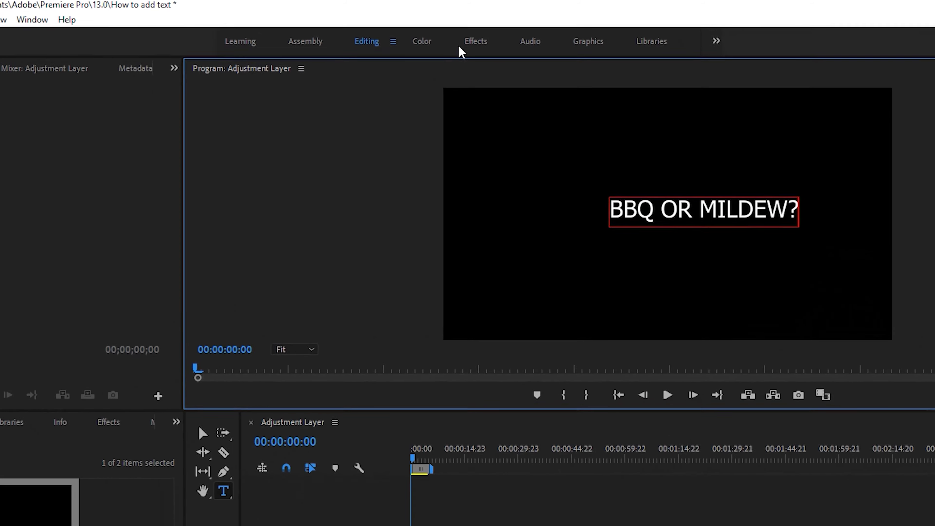
Switch to the Graphics workspace for editing the title's properties and center the text horizontally and vertically in the frame
left_click(576, 44)
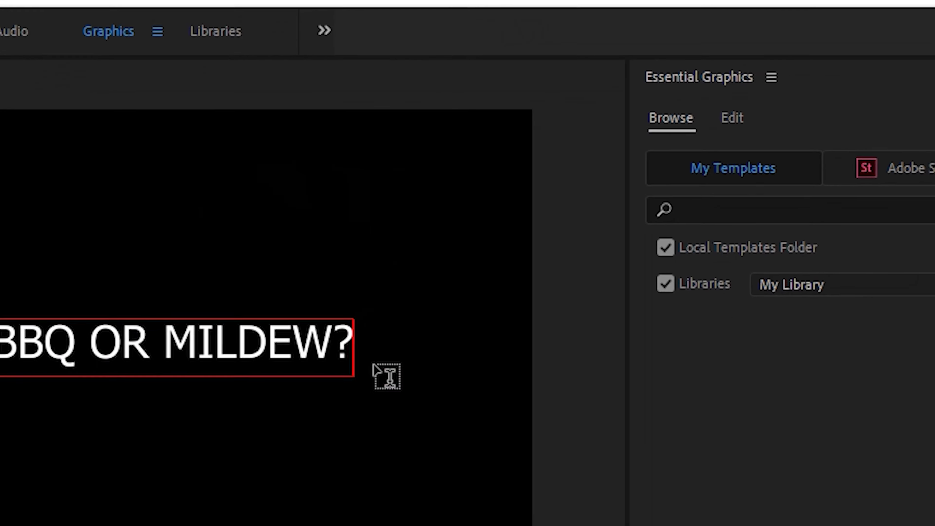
left_click(733, 122)
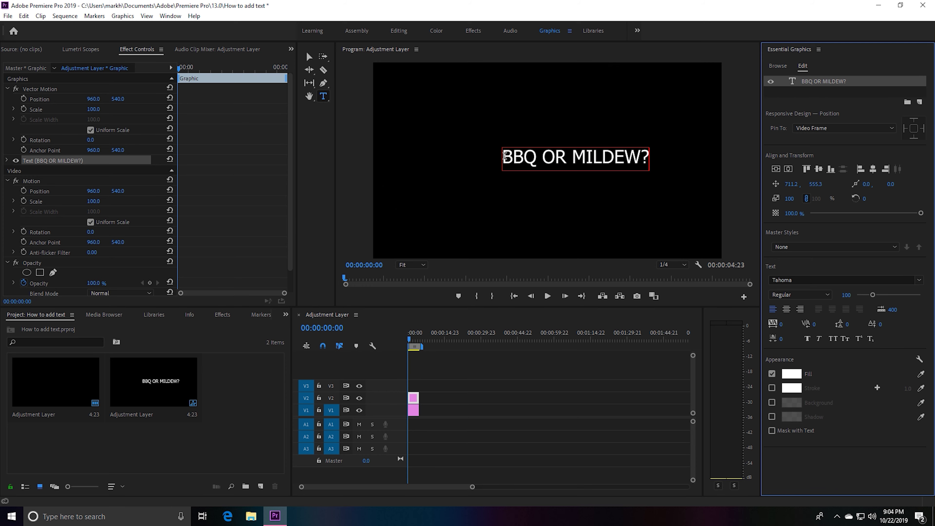
left_click(504, 156)
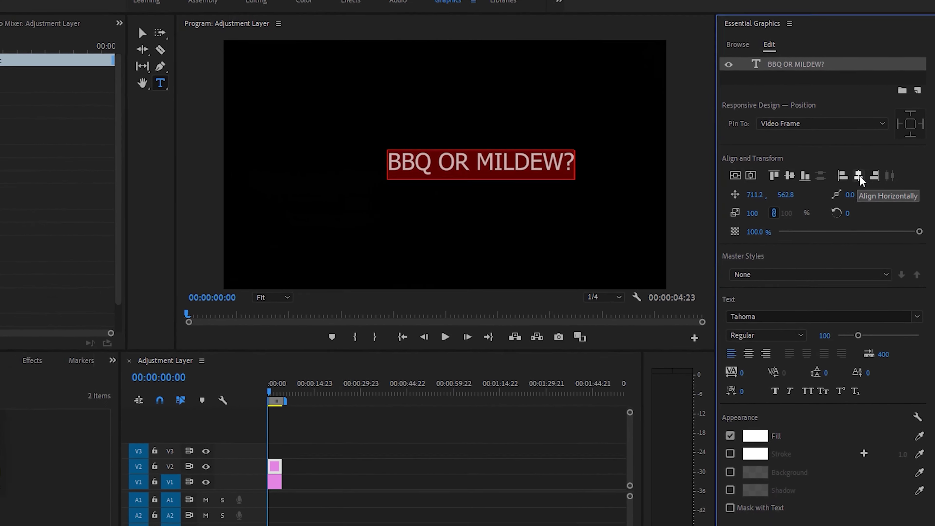
left_click(854, 178)
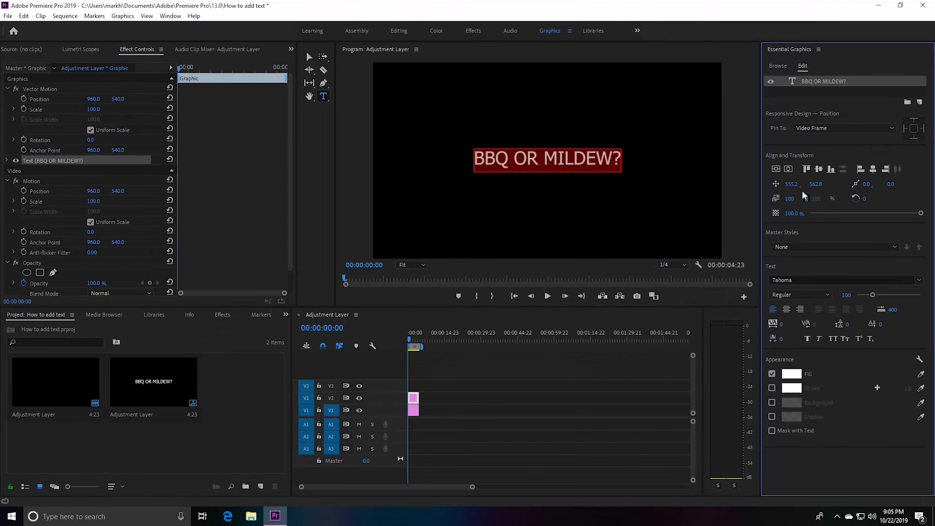
Try aligning the title to the frame's upper and lower edges and return it to the vertical center
left_click(806, 169)
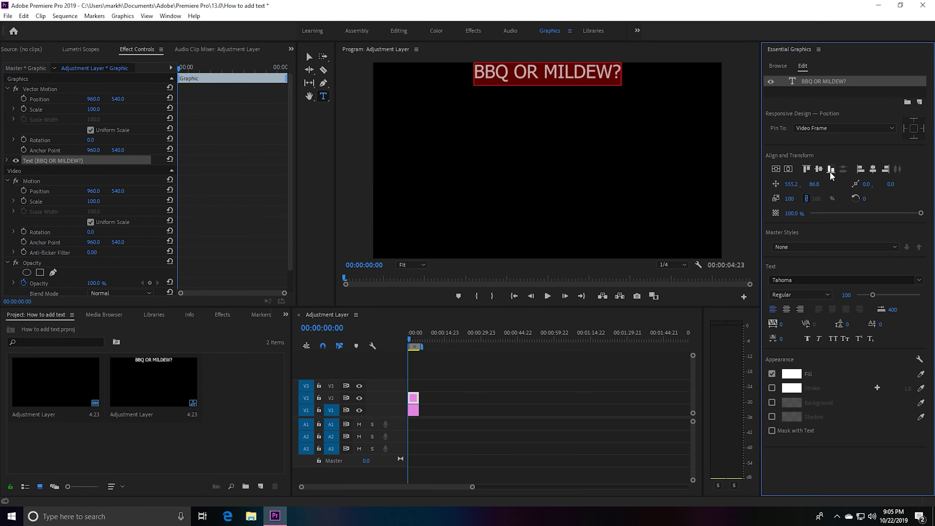
left_click(860, 169)
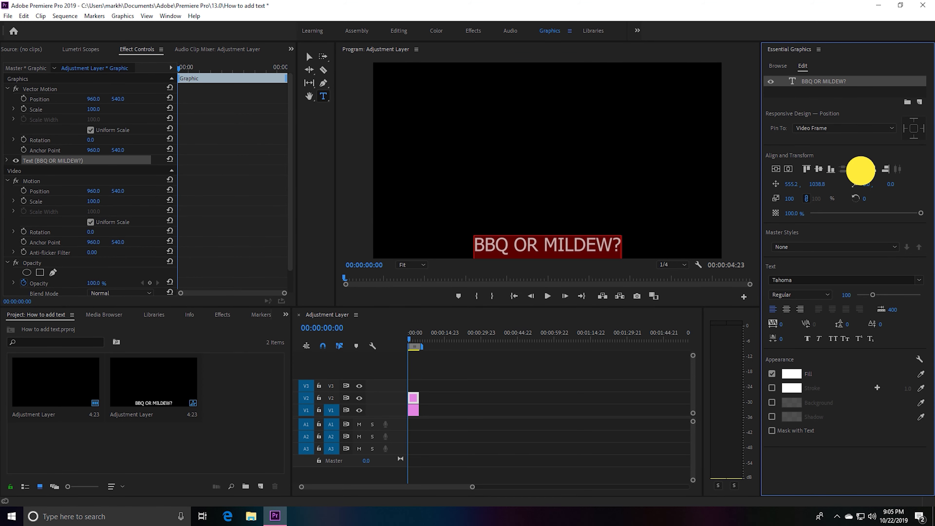
left_click(886, 169)
left_click(873, 170)
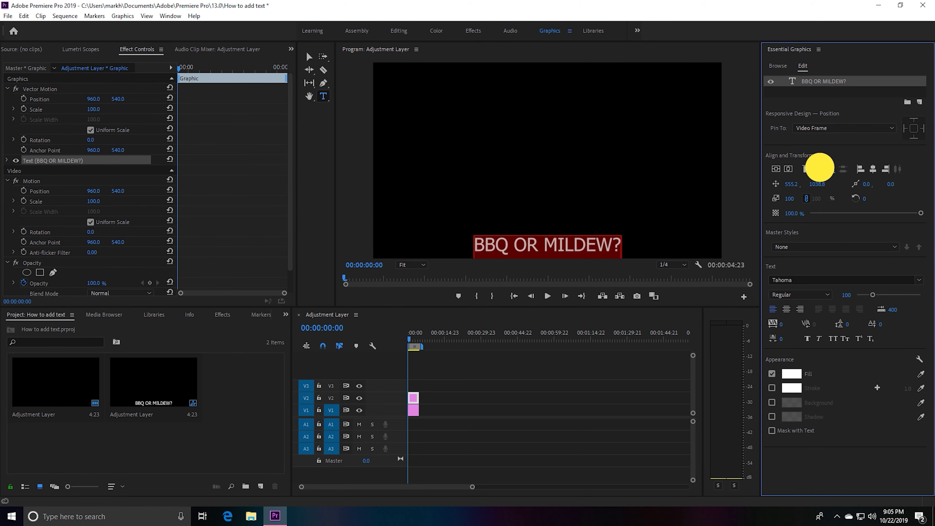
left_click(819, 169)
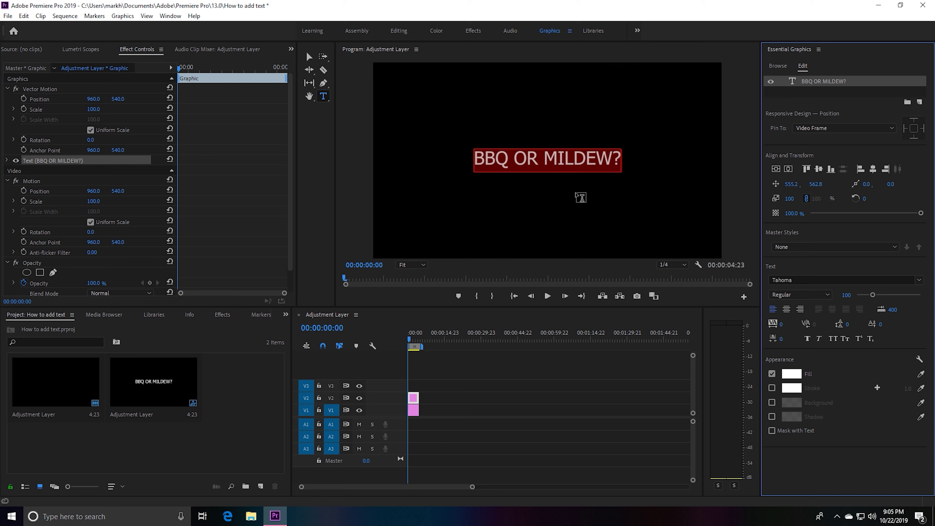
Change the title's font to Impact
left_click(812, 280)
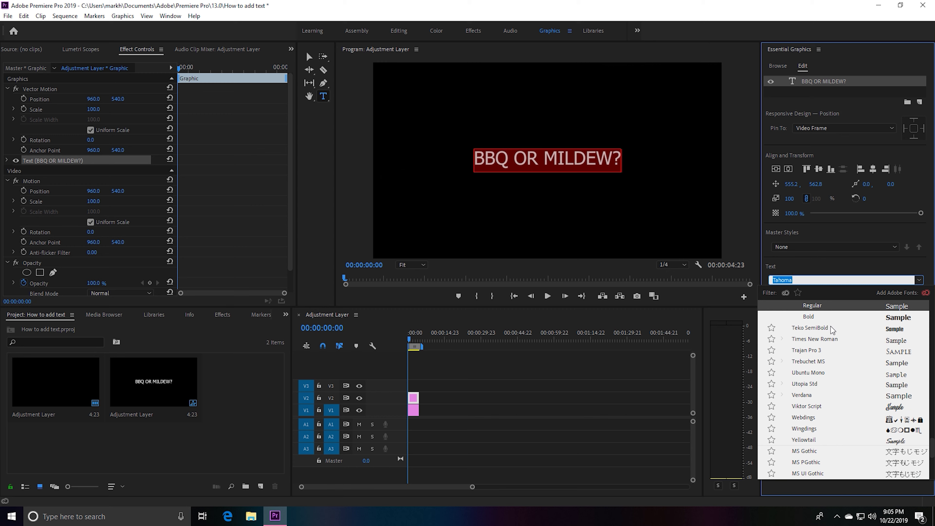
scroll(828, 381, "down", 10)
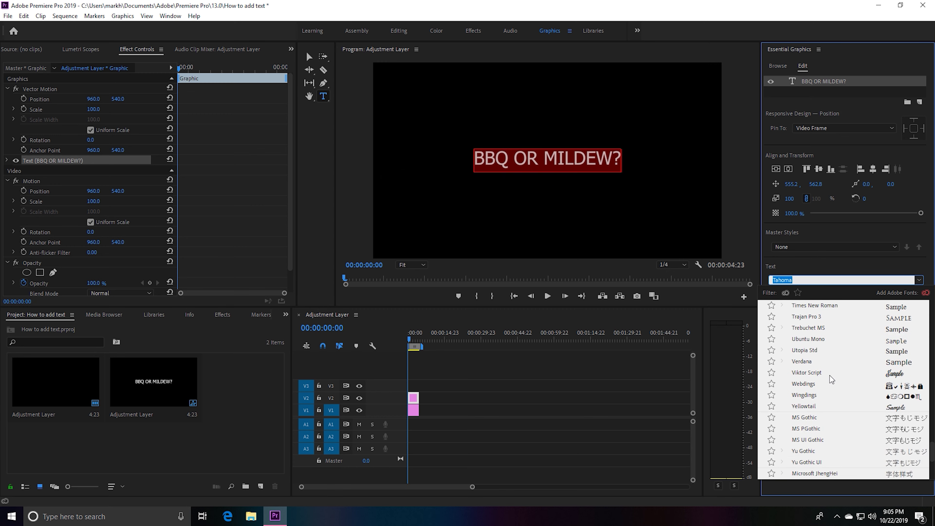
scroll(834, 390, "up", 10)
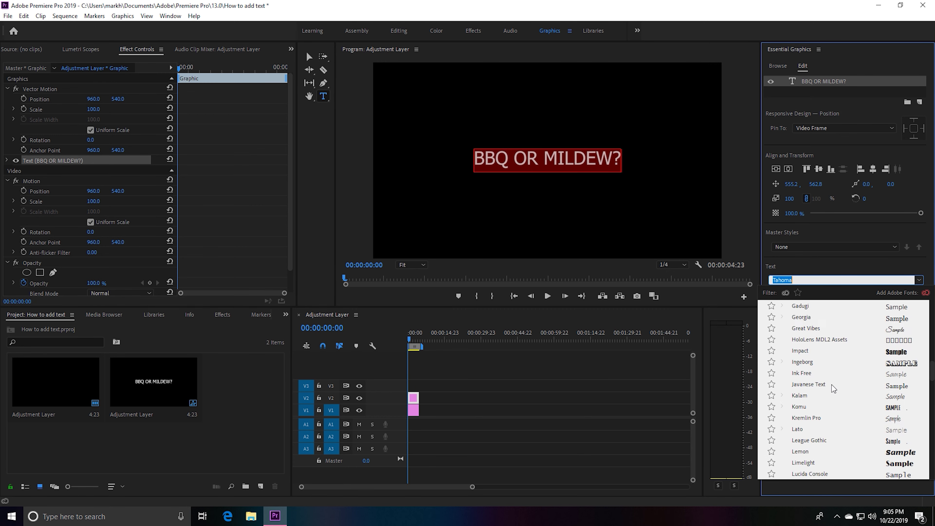
scroll(828, 385, "down", 1)
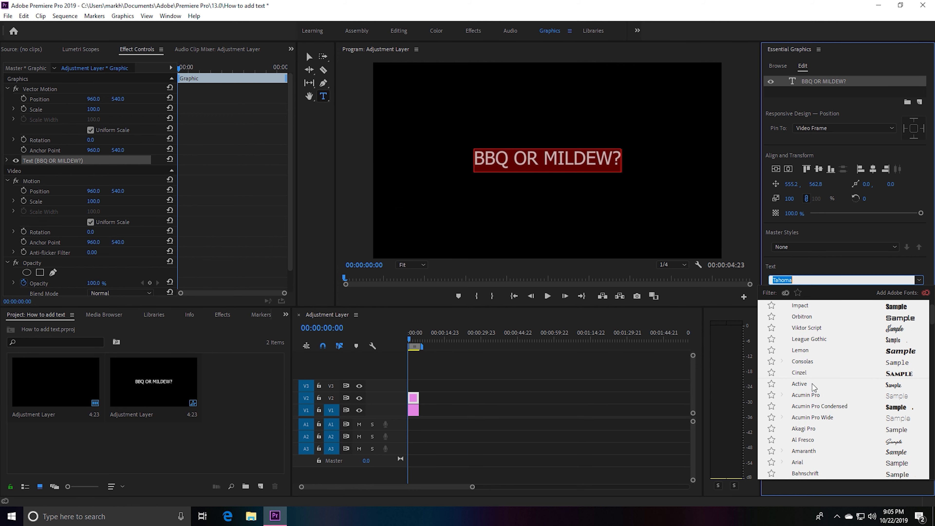
left_click(896, 311)
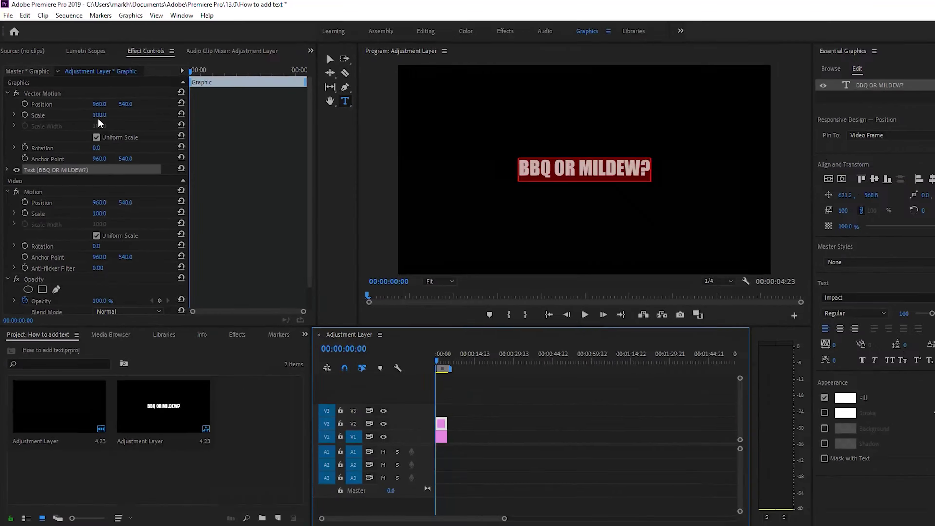
Animate the title's Vector Motion scale with keyframes from 100 at 00:00:00:00 to 234 at 00:00:01:11
left_click_drag(99, 115, 146, 129)
left_click(169, 108)
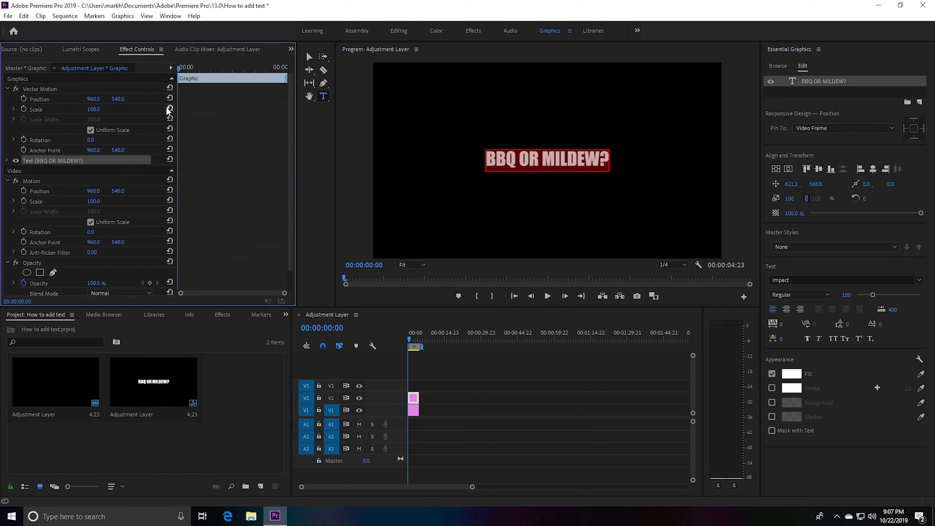
left_click(24, 109)
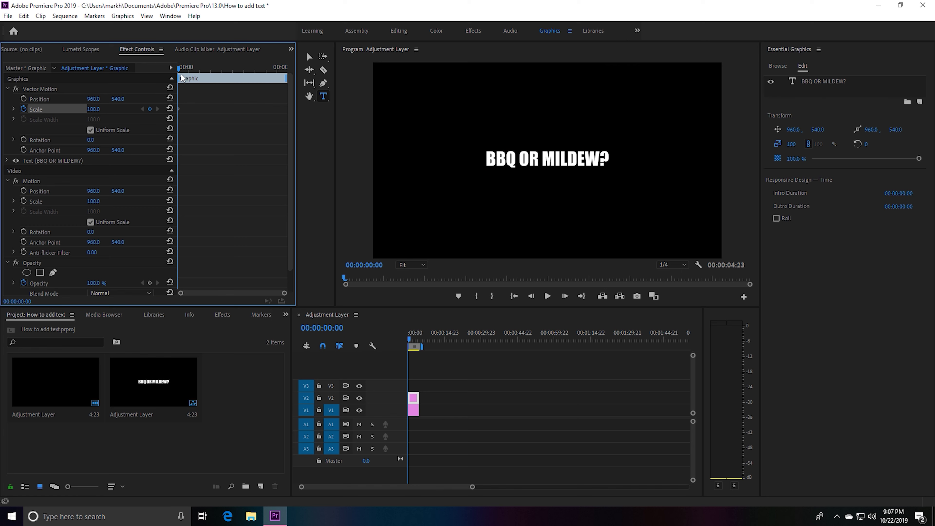
left_click_drag(178, 69, 211, 81)
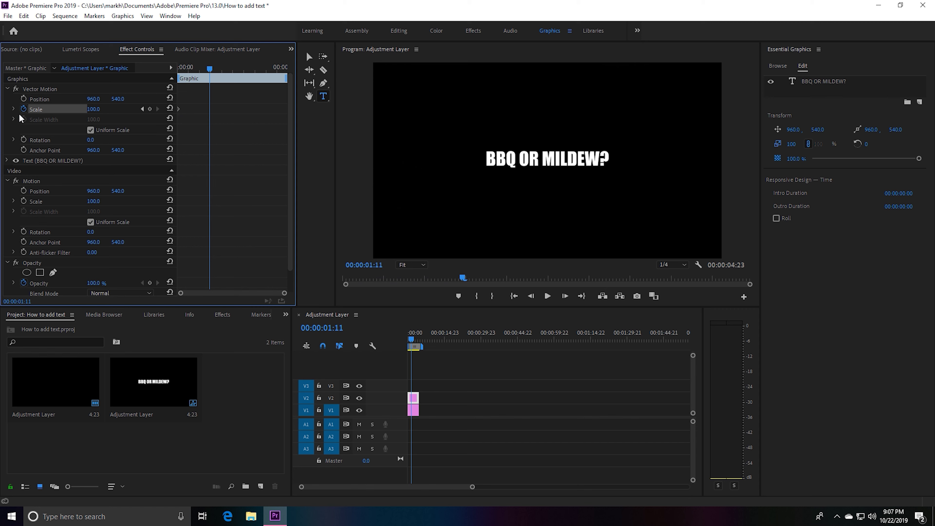
left_click(202, 111)
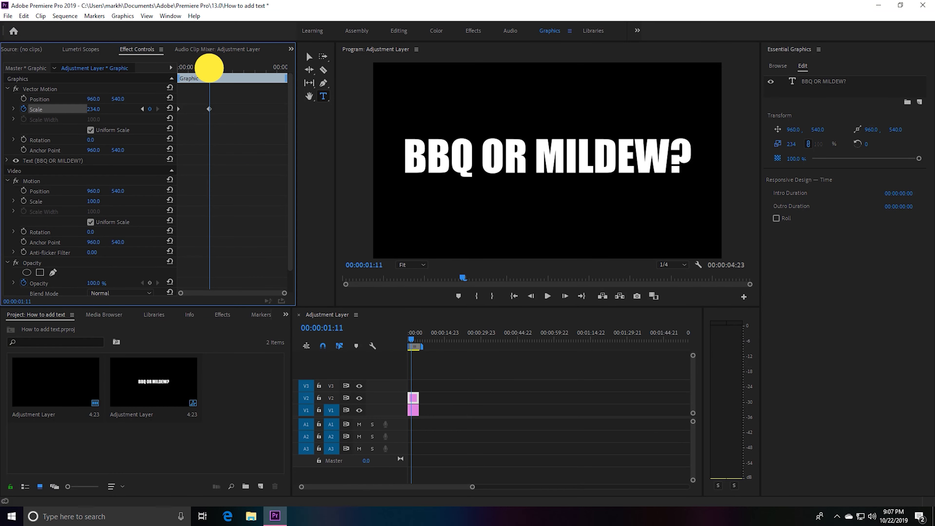
Play the sequence from the start to preview the title's scale animation and return the playhead to the beginning
left_click_drag(209, 69, 161, 72)
left_click(487, 388)
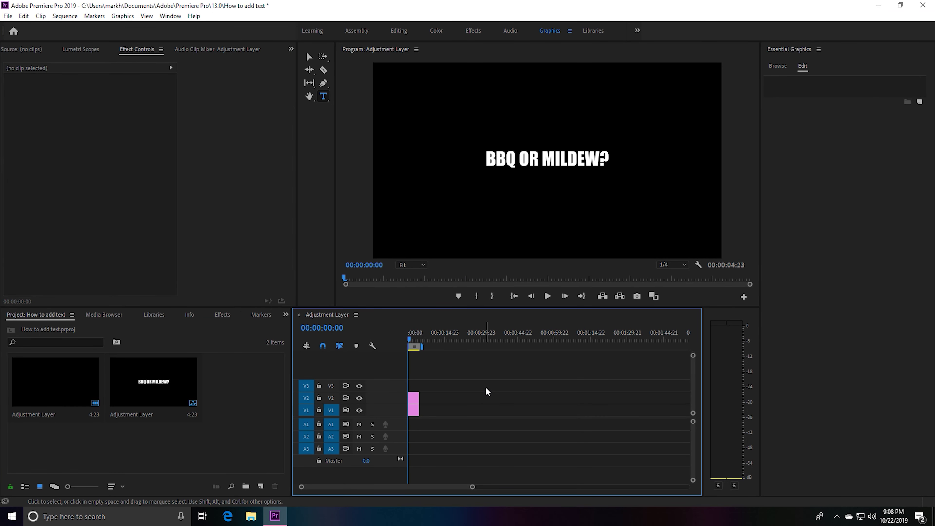
key("space")
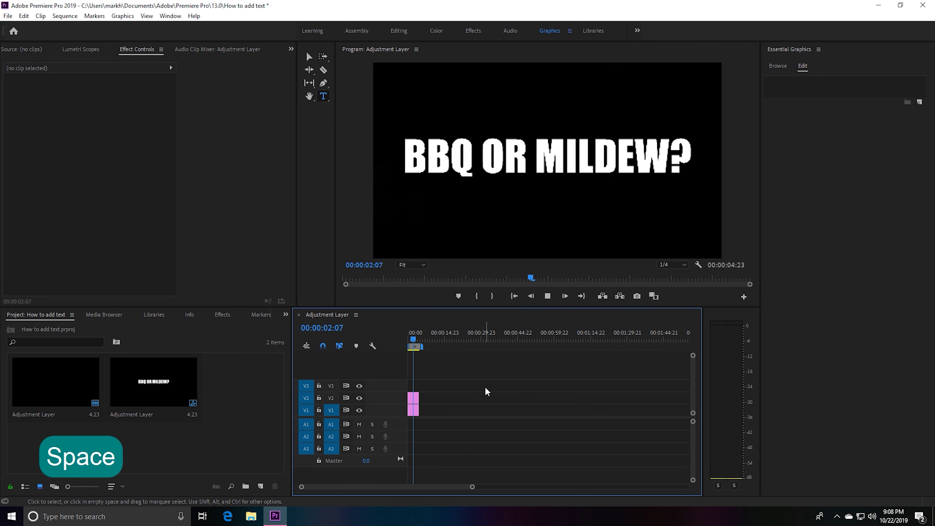
key("space")
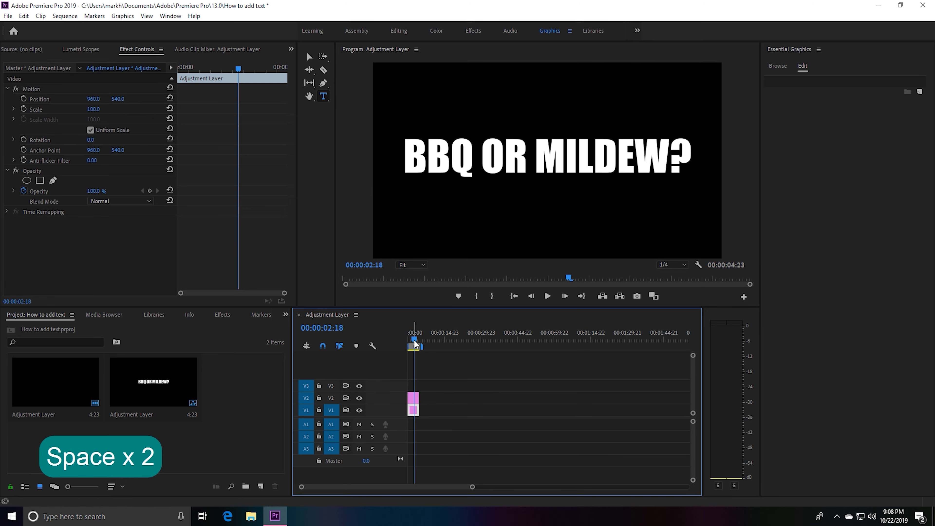
left_click_drag(415, 340, 392, 335)
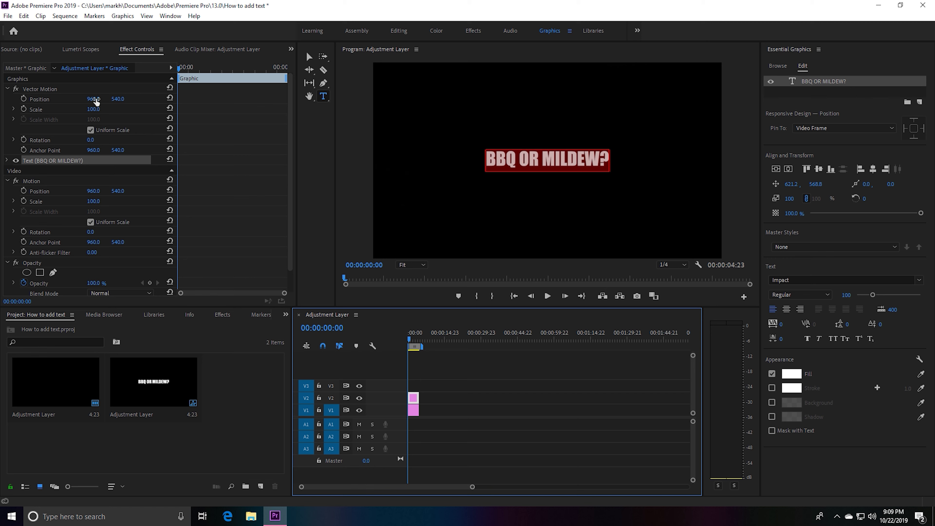
Move the title to the frame's lower-left corner at Vector Motion position 384, 984 and add a Position keyframe at 00:00:00:00
left_click_drag(97, 102, 354, 126)
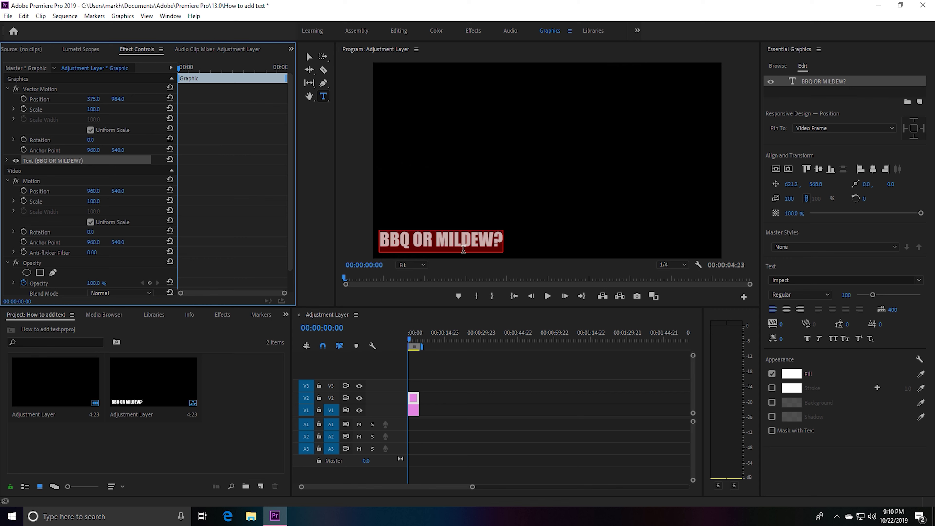
left_click_drag(94, 102, 75, 109)
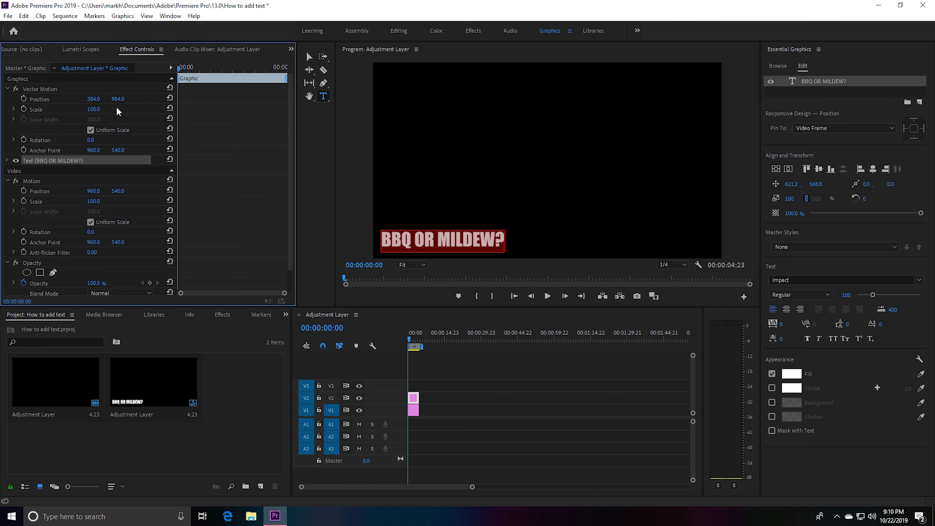
left_click(415, 399)
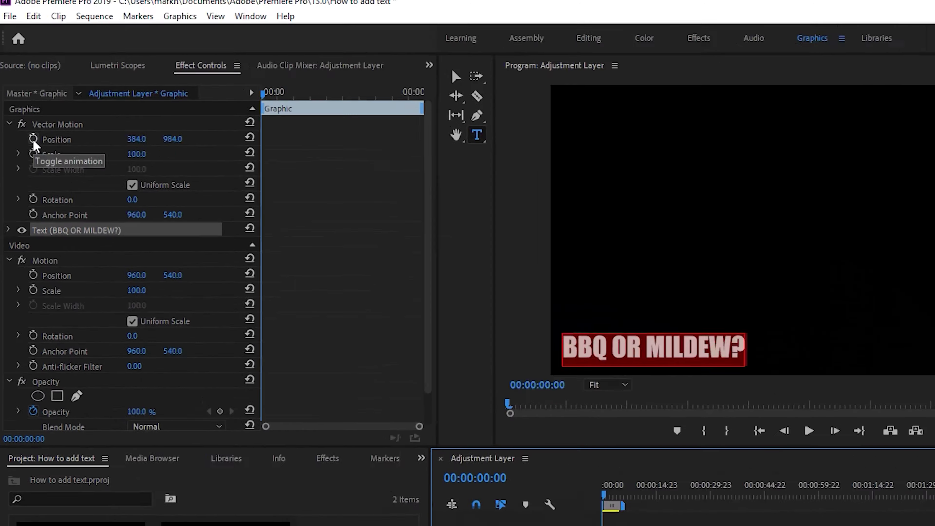
left_click(24, 100)
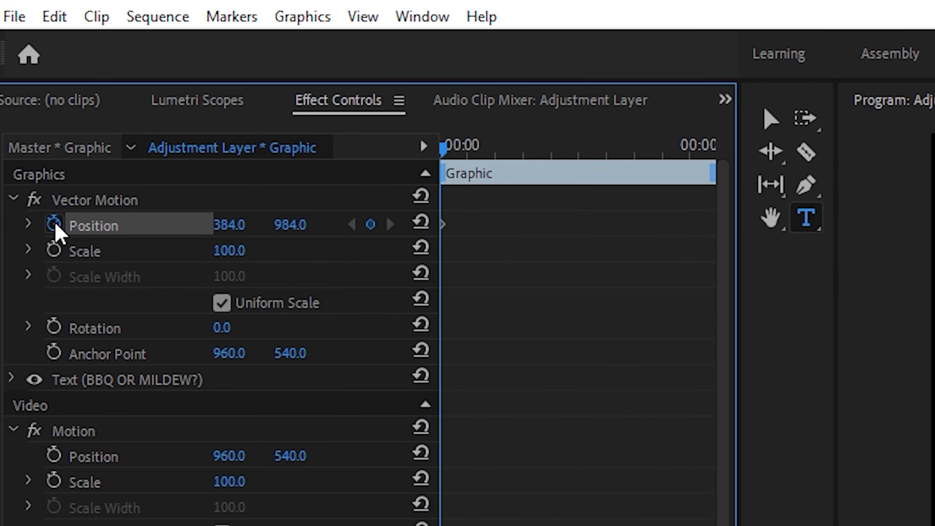
Animate the title's Vector Motion Position from -361, 984 at 00:00:00:00 to 380, 984 at 00:00:02:00
left_click_drag(233, 232, 192, 230)
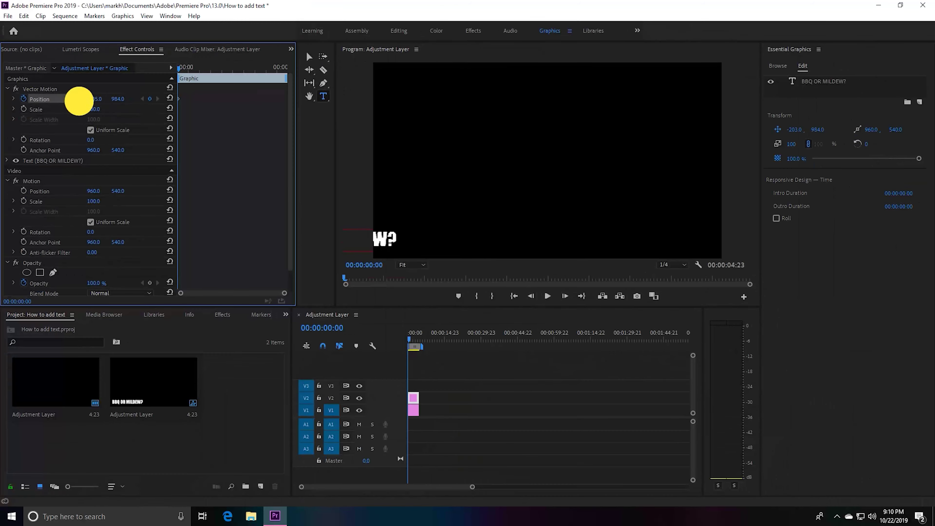
left_click_drag(78, 100, 7, 105)
left_click_drag(178, 67, 221, 76)
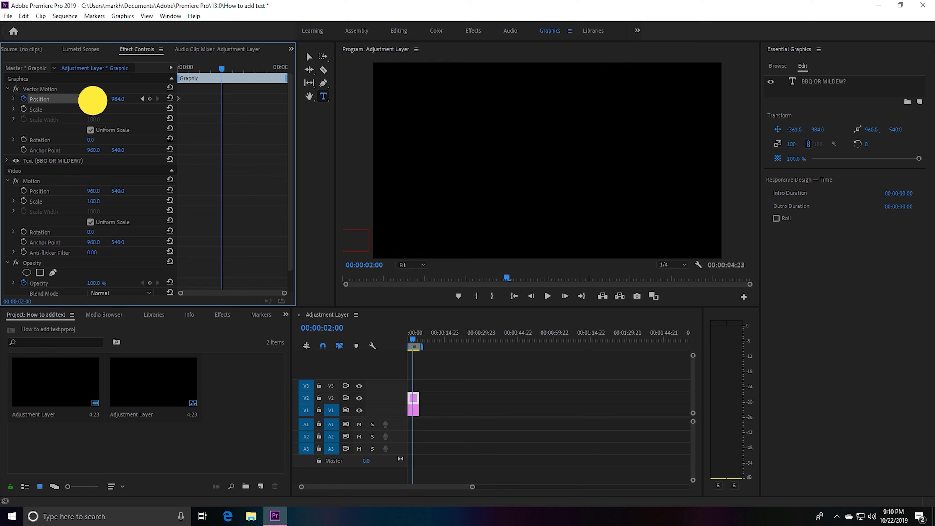
left_click_drag(92, 99, 488, 109)
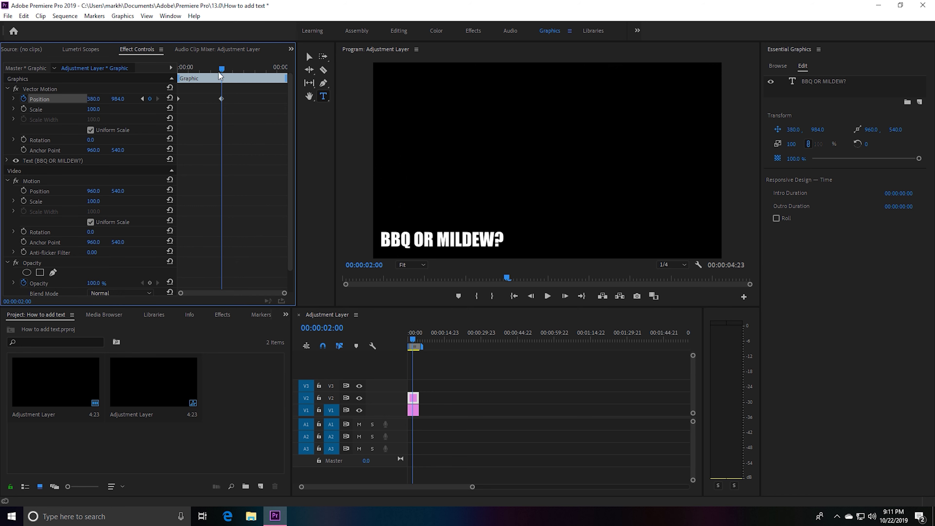
Return the playhead to the start, deselect the title clip and play the sequence to preview the slide-in
left_click_drag(223, 68, 178, 69)
left_click(502, 382)
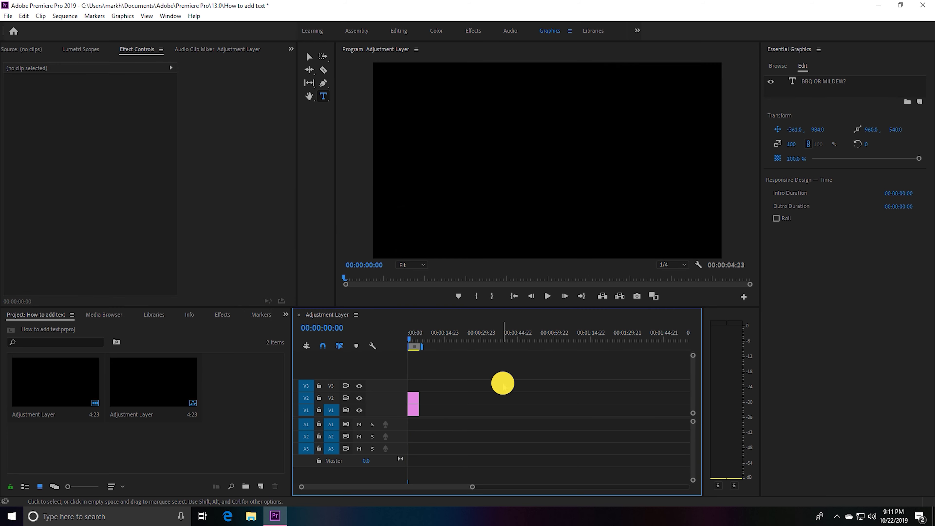
key("space")
key("space")
key("space")
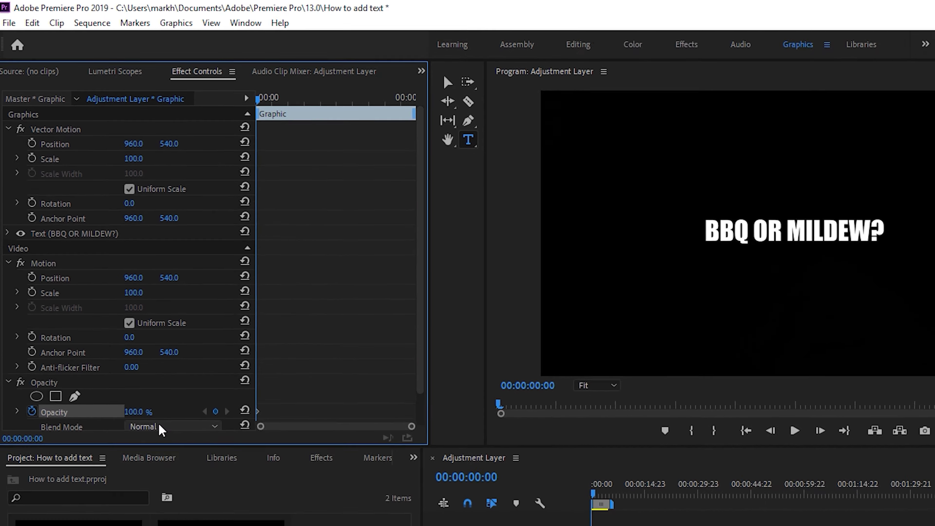
Set the title's Opacity keyframe at 00:00:00:00 to 0%
left_click(139, 411)
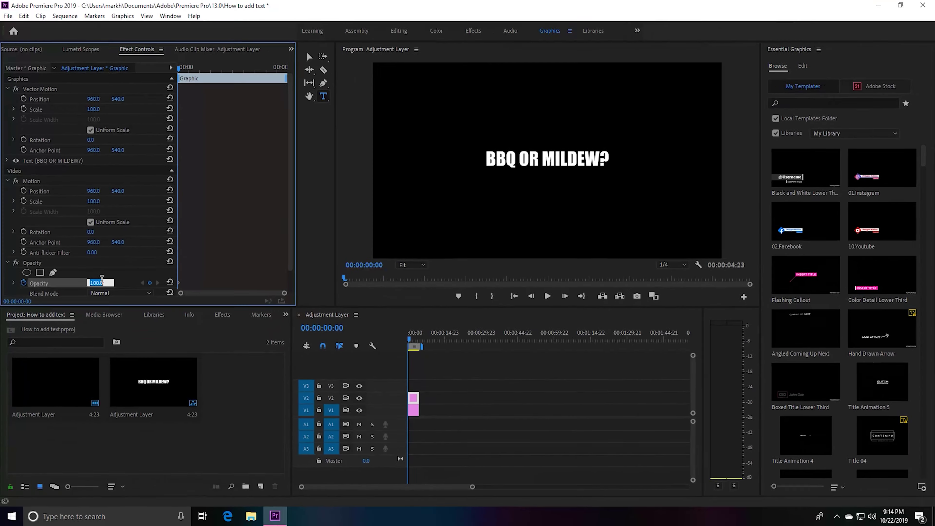
key("Return")
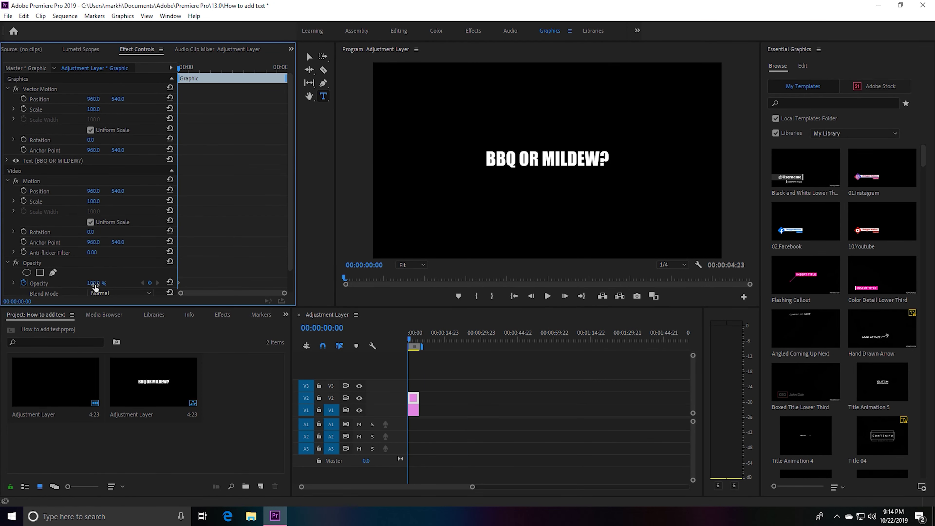
left_click_drag(95, 288, 194, 292)
left_click(95, 283)
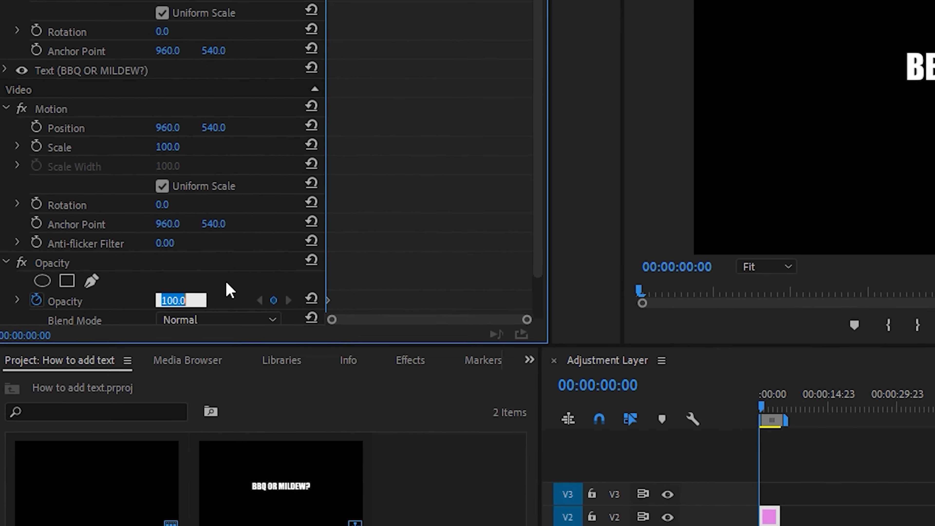
type("0")
key("Return")
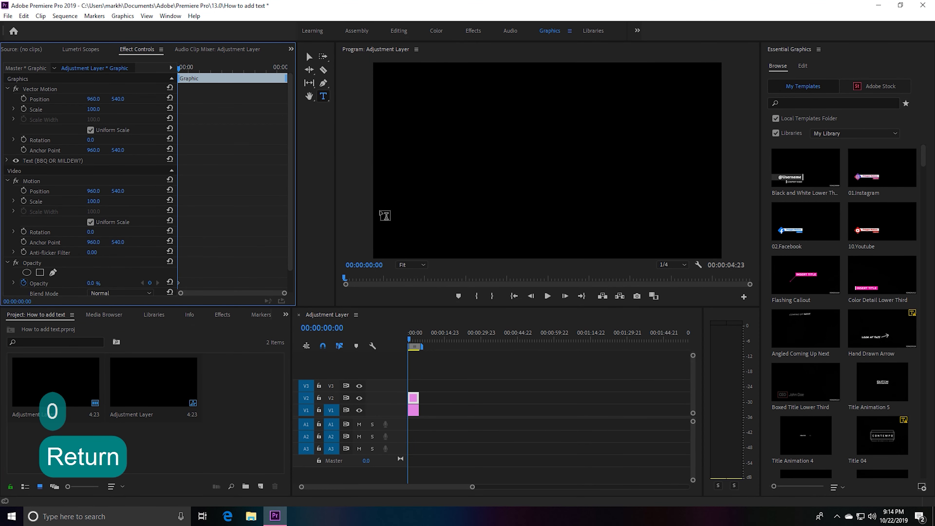
Add an Opacity keyframe of 100% for the title at 00:00:02:13
left_click_drag(177, 67, 236, 74)
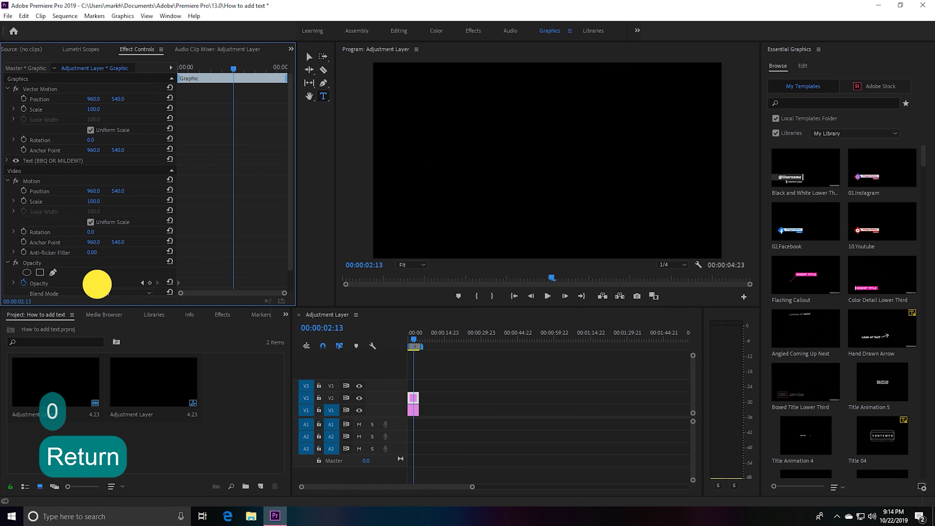
type("100")
key("Return")
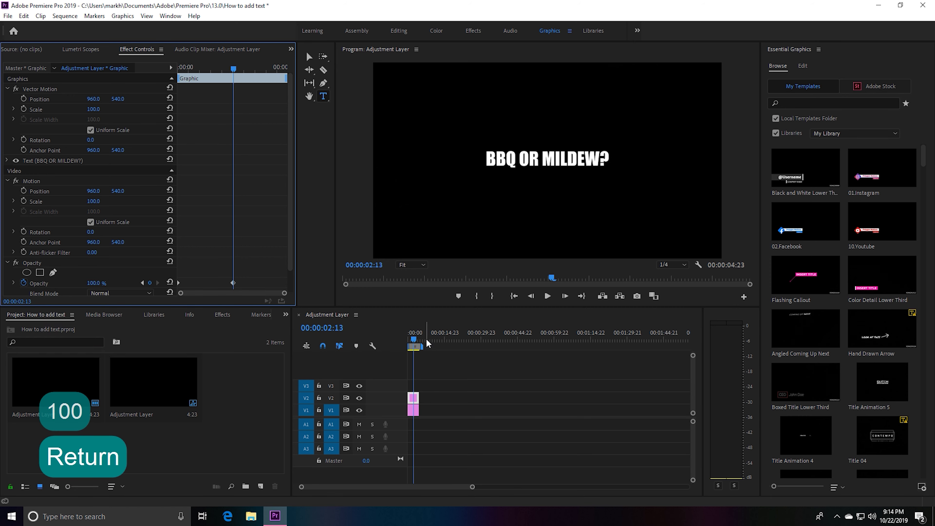
Play the sequence from the beginning to preview the title's fade-in, then stop playback
left_click_drag(415, 339, 390, 338)
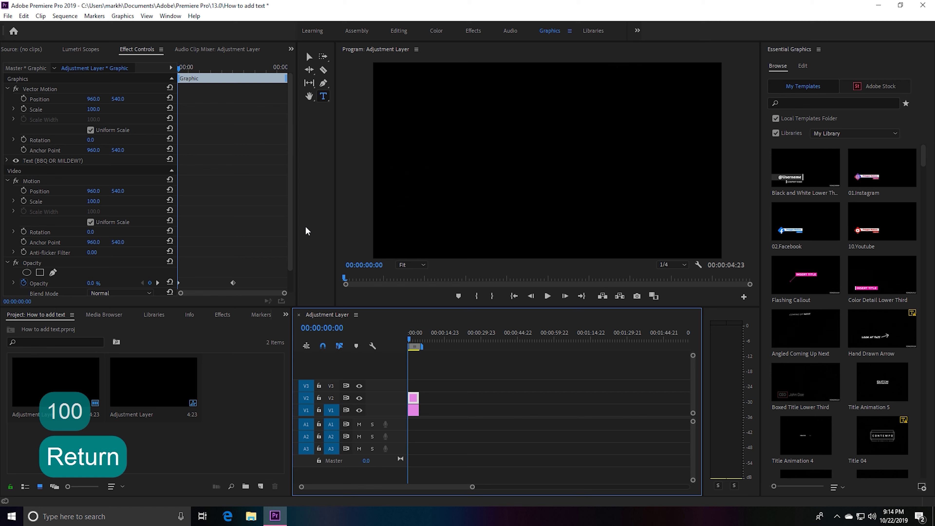
key("space")
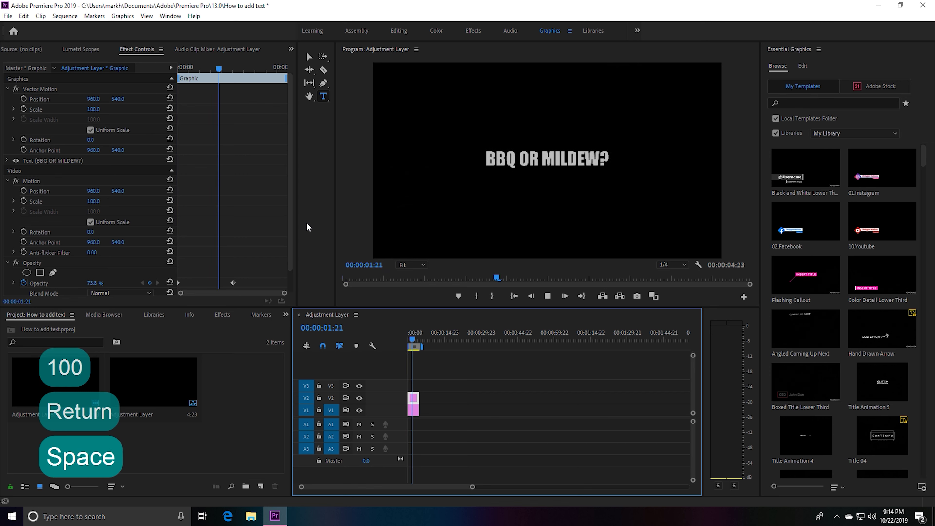
key("space")
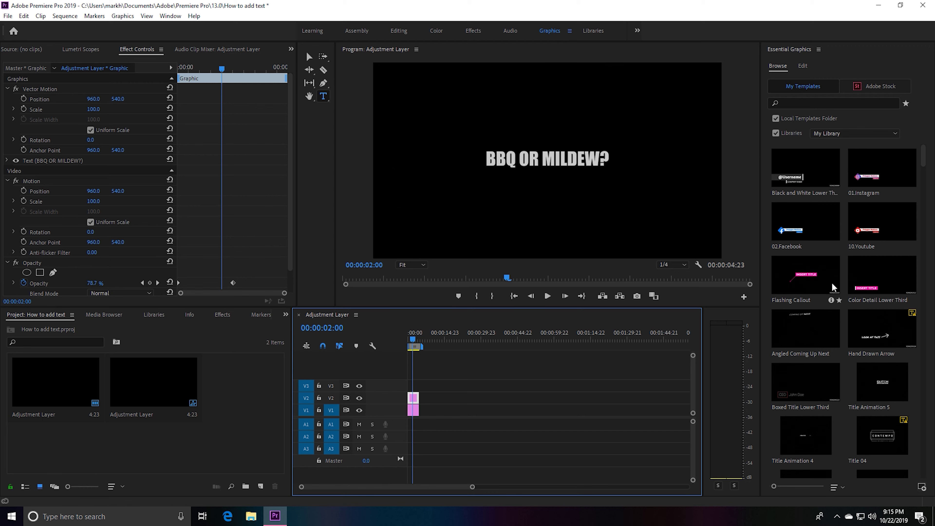
Place the Classic Lower Third graphics template on track V2 at 00:00:14:00 and play it to preview its animation
scroll(823, 278, "down", 10)
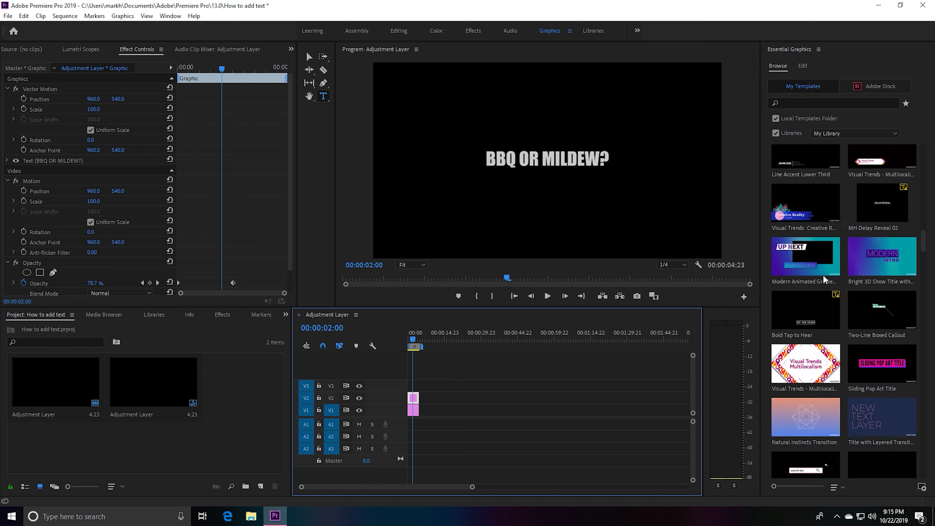
scroll(823, 280, "down", 10)
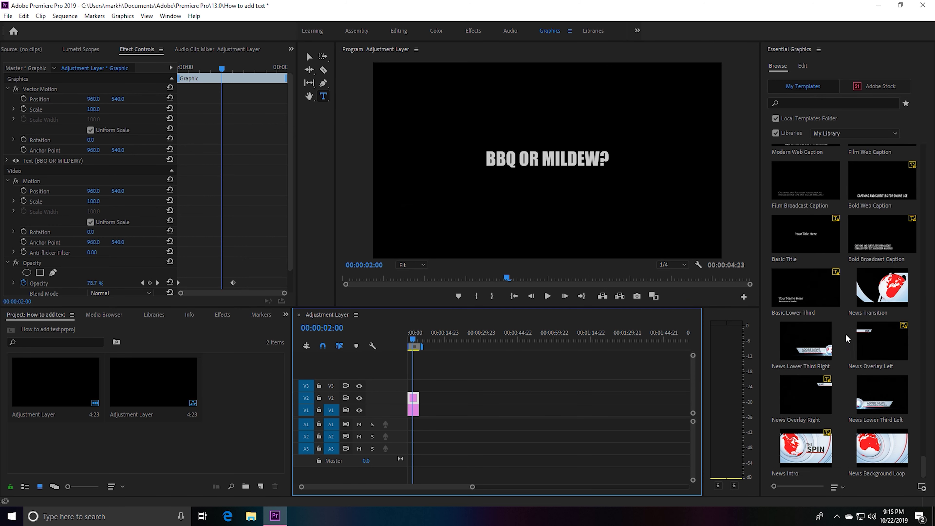
scroll(840, 258, "up", 20)
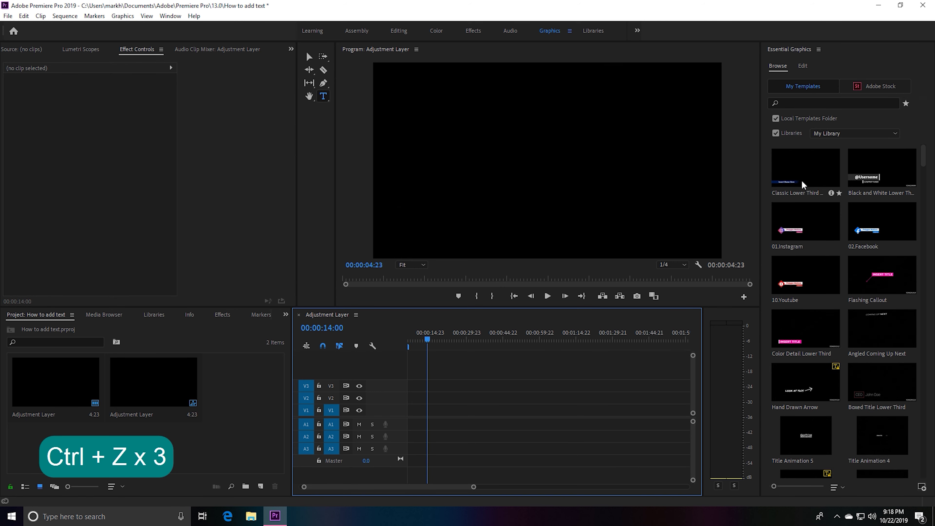
left_click_drag(809, 172, 454, 390)
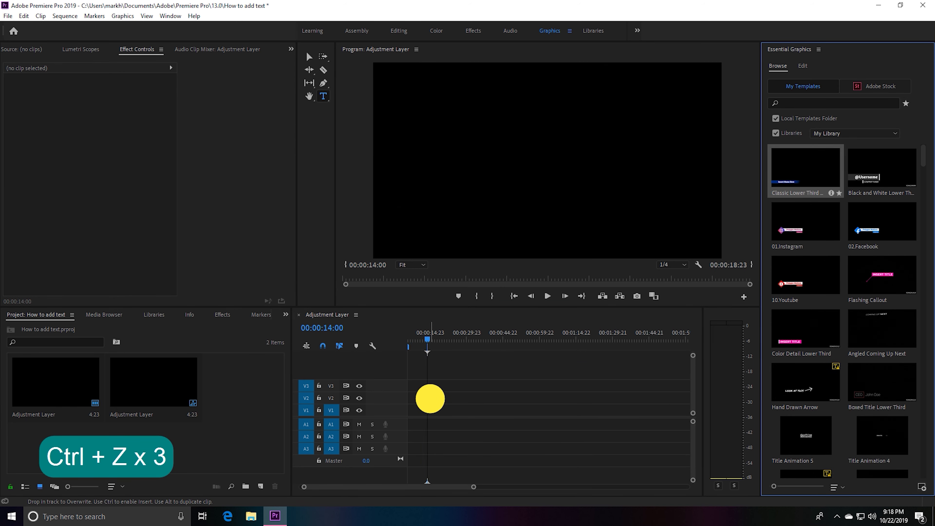
left_click_drag(430, 399, 431, 398)
left_click(433, 398)
key("space")
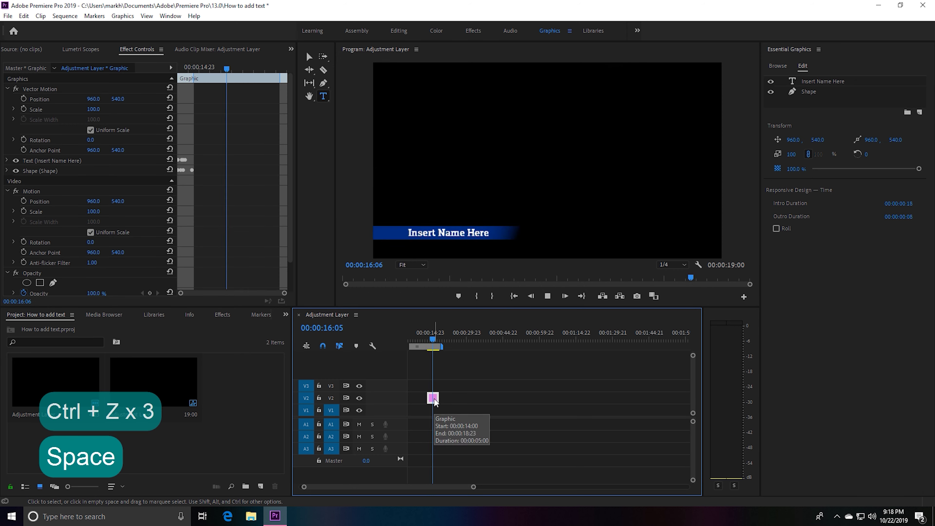
key("space")
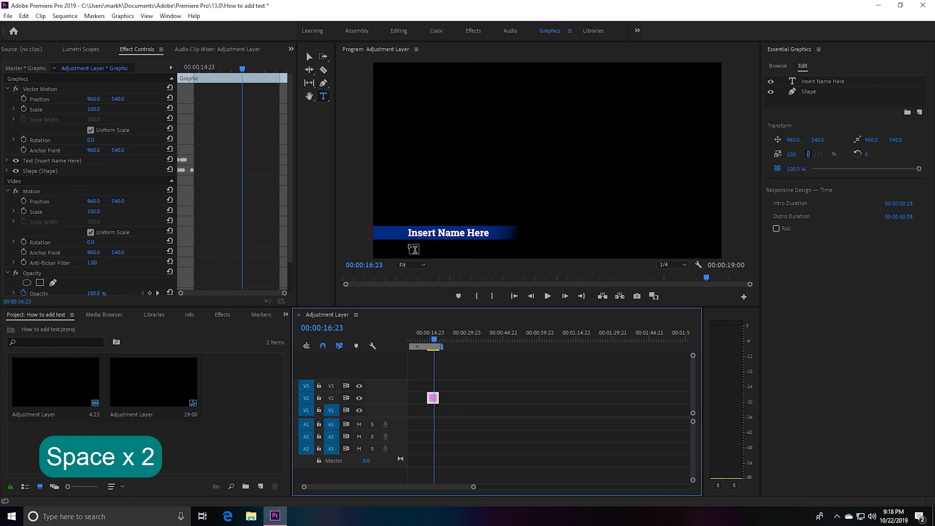
Replace the lower third's "Insert Name Here" placeholder text with "BBQ OR MILDEW?"
left_click(411, 235)
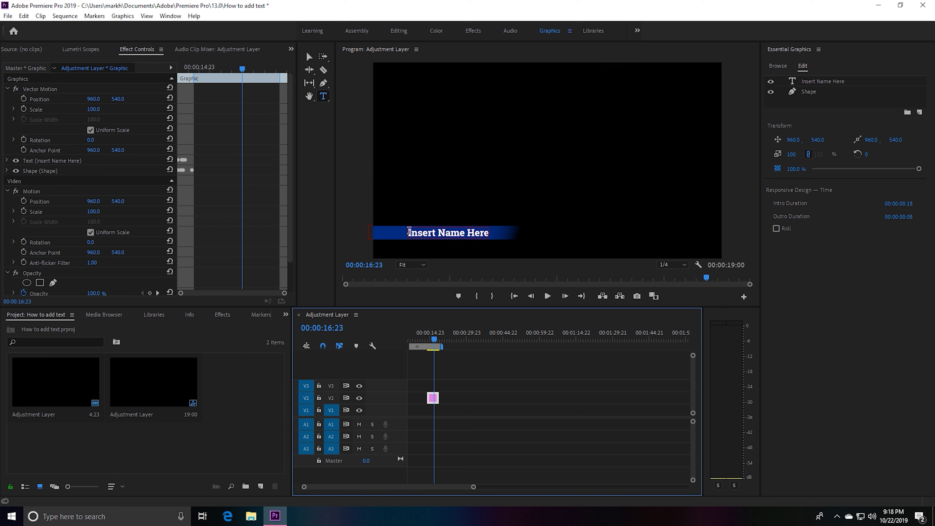
left_click_drag(409, 232, 516, 234)
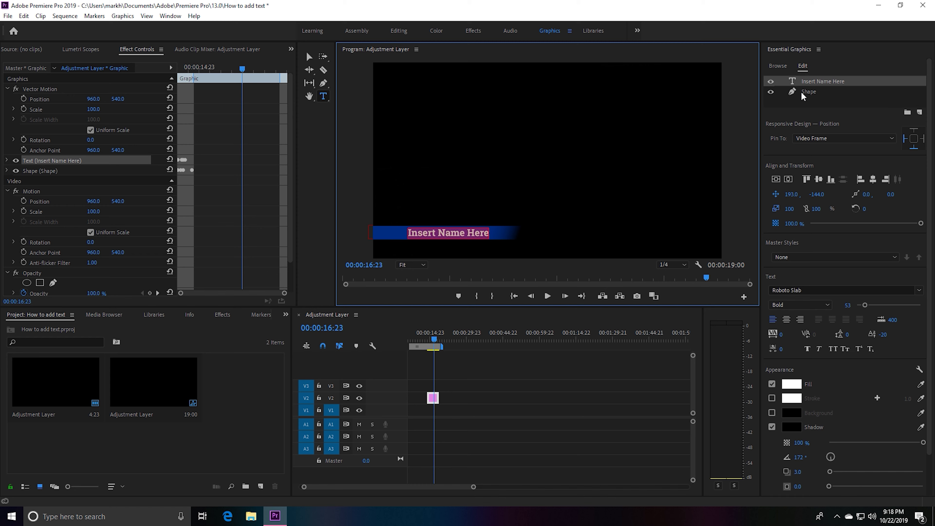
type("BBWQ")
key("BackSpace")
key("BackSpace")
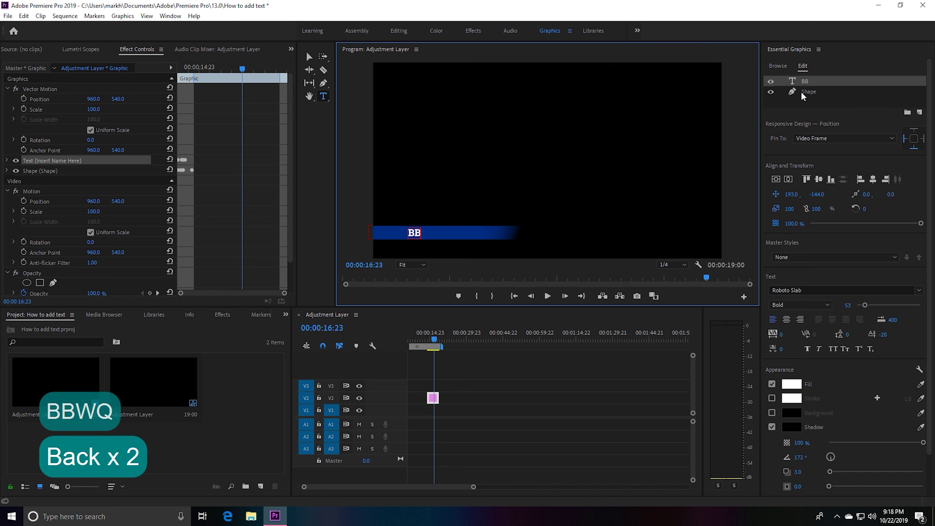
type("Q OR MILDEW?")
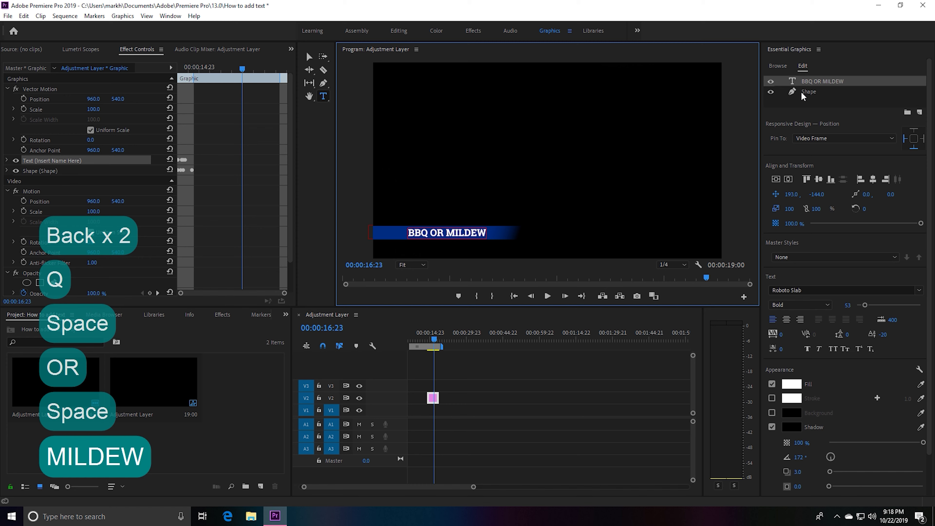
Move the playhead back to the start of the lower third and play it to preview the edited text
left_click(461, 396)
left_click_drag(242, 69, 140, 70)
key("space")
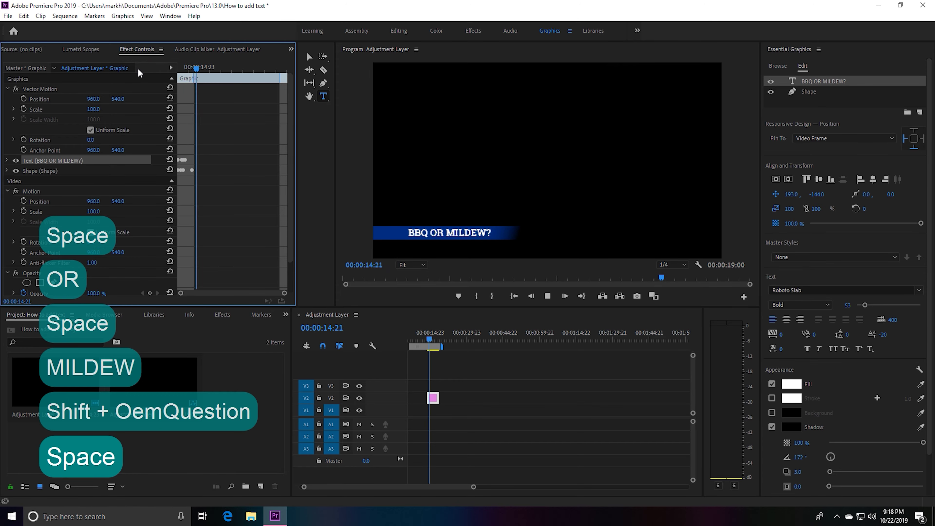